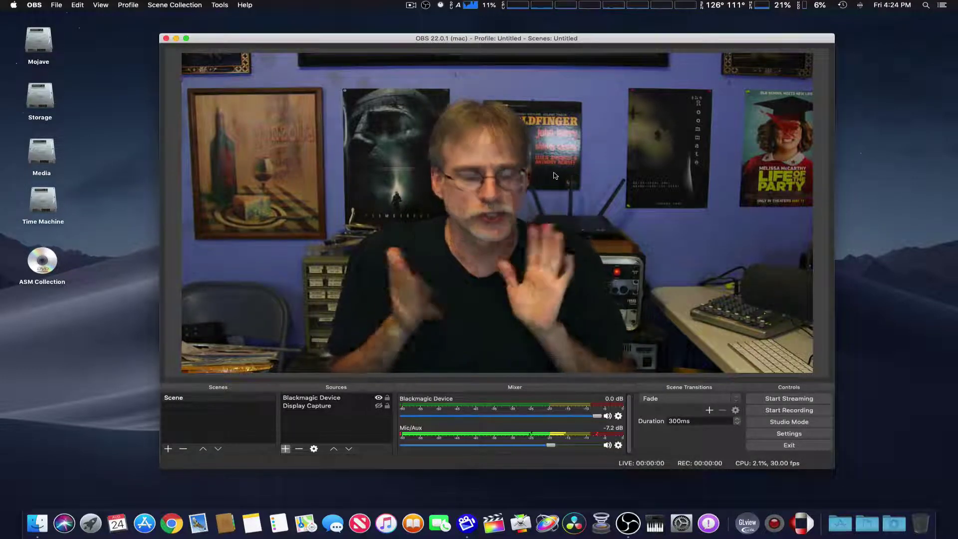
Step: Select both Blackmagic Device and Display Capture and group them together
click(317, 398)
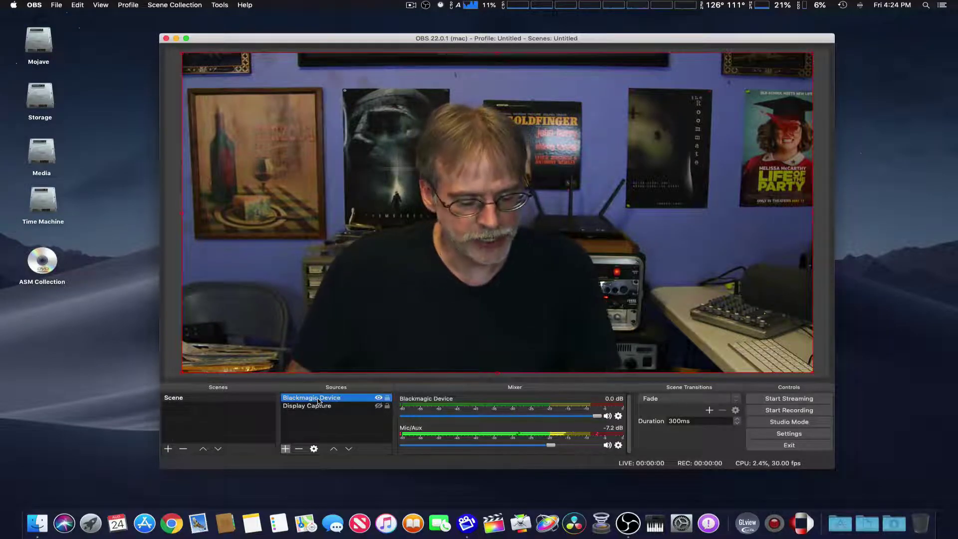
click(315, 406)
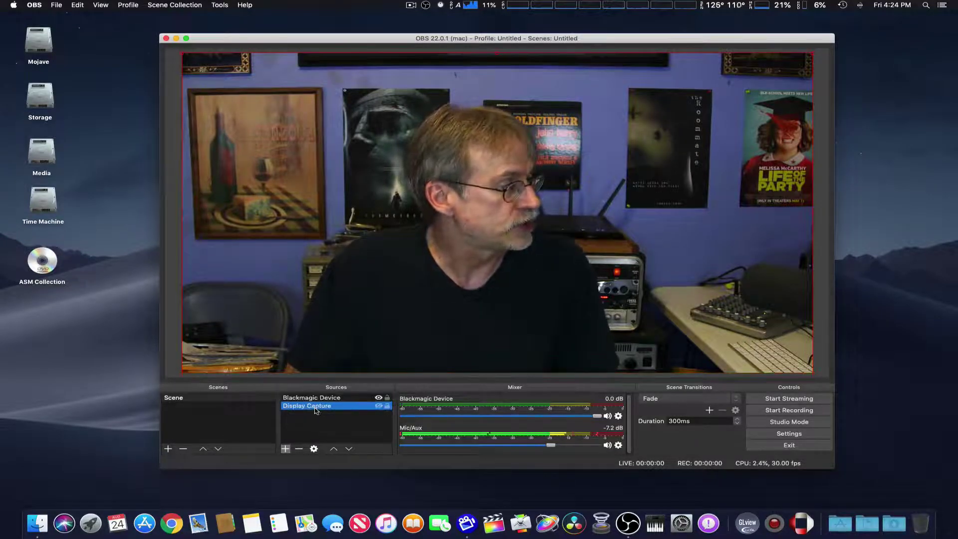
shift+click(312, 398)
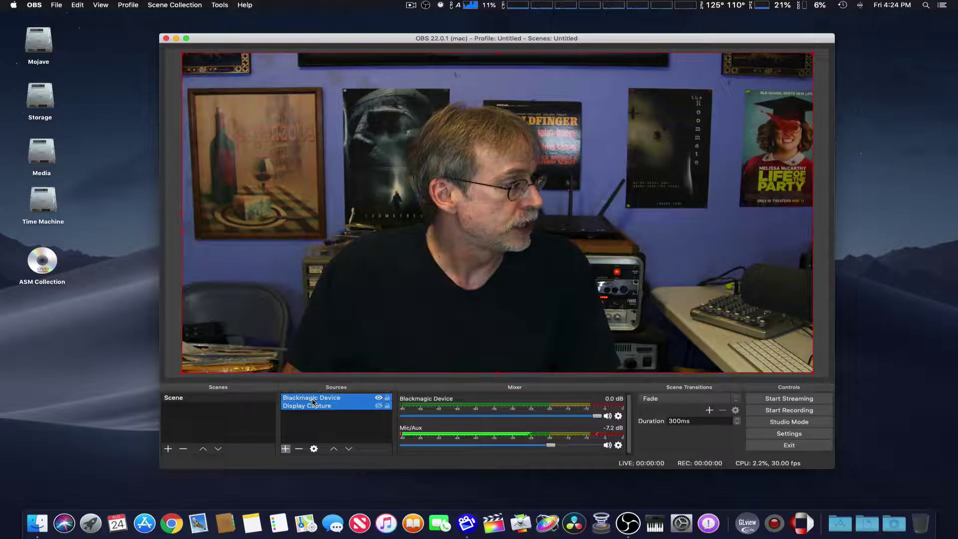
right_click(313, 401)
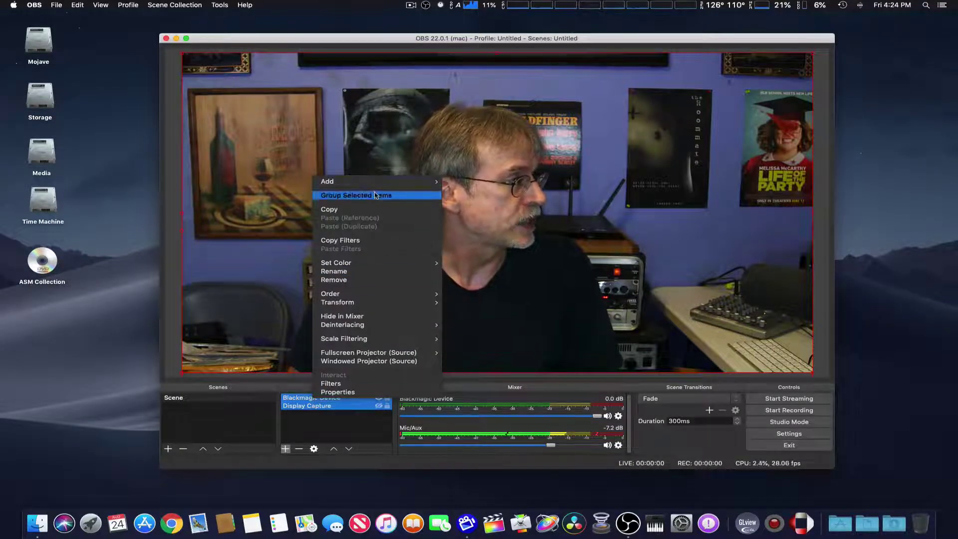
click(403, 196)
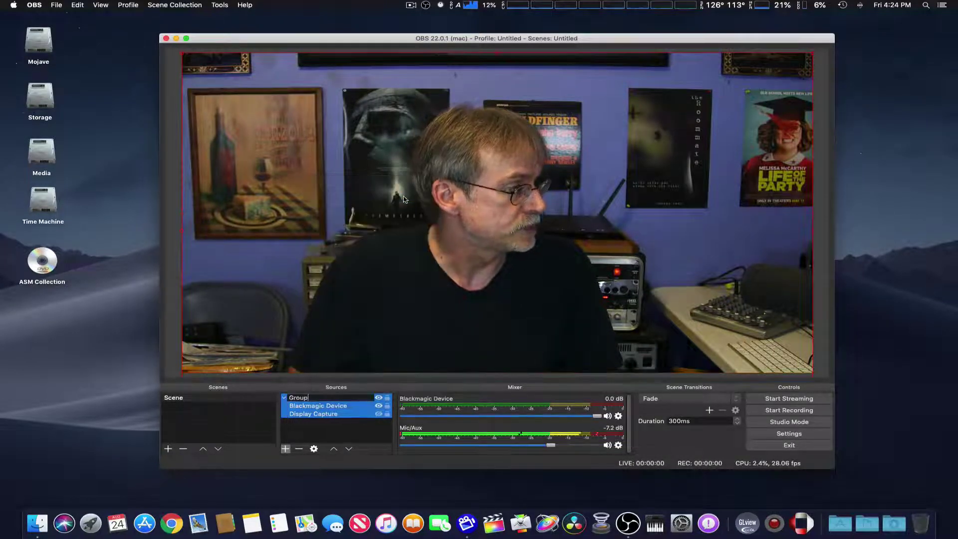
Step: Name the new group 'Studio', then collapse and deselect it
text(Grou)
key(BackSpace)
key(BackSpace)
key(BackSpace)
key(BackSpace)
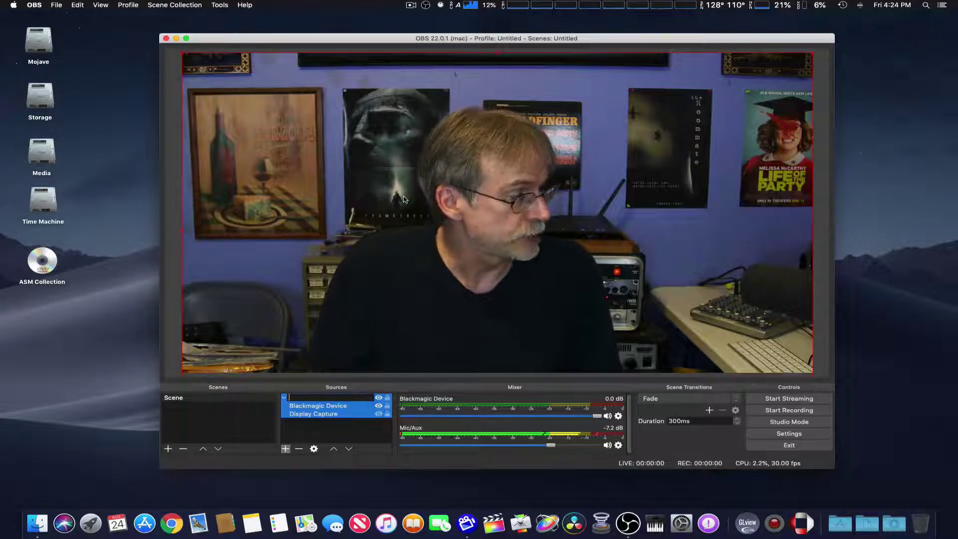
text(Studi)
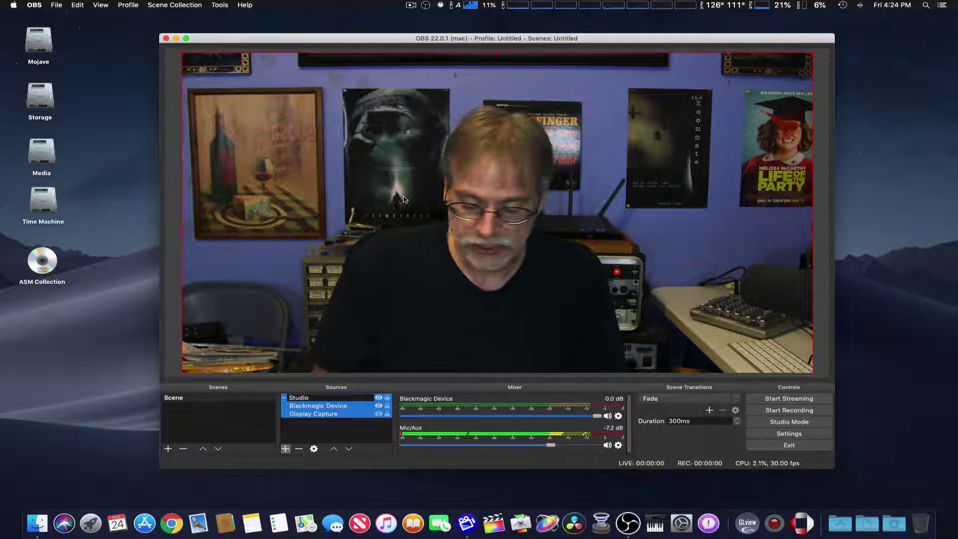
text(o)
key(Return)
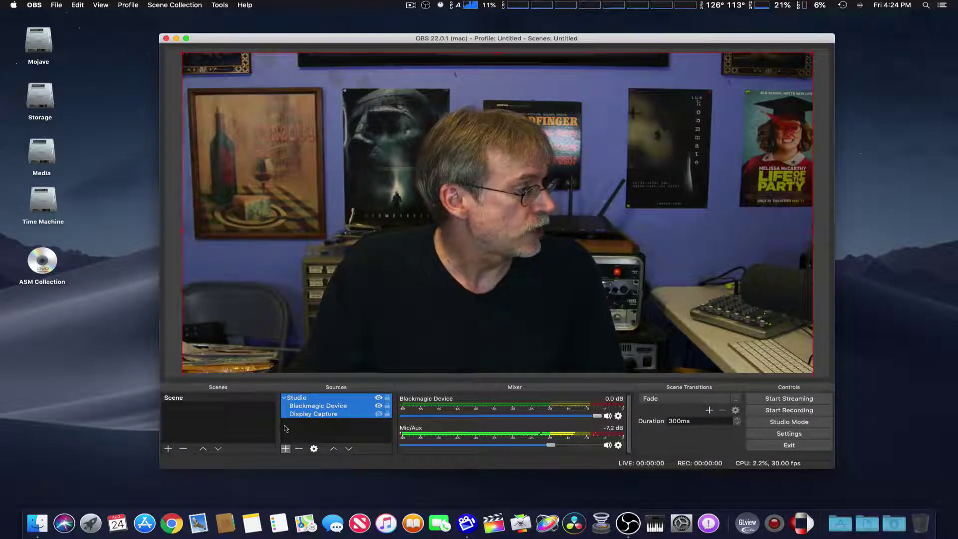
click(284, 397)
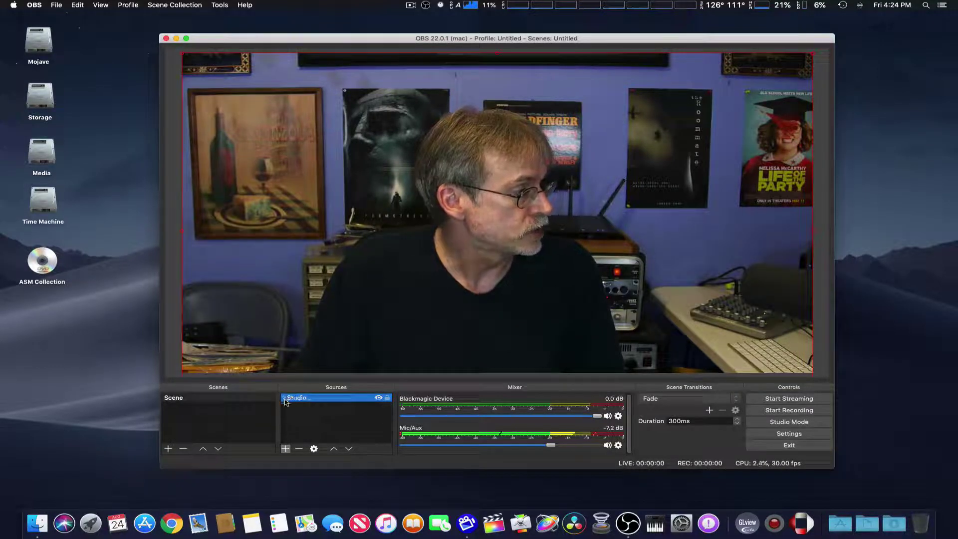
click(293, 410)
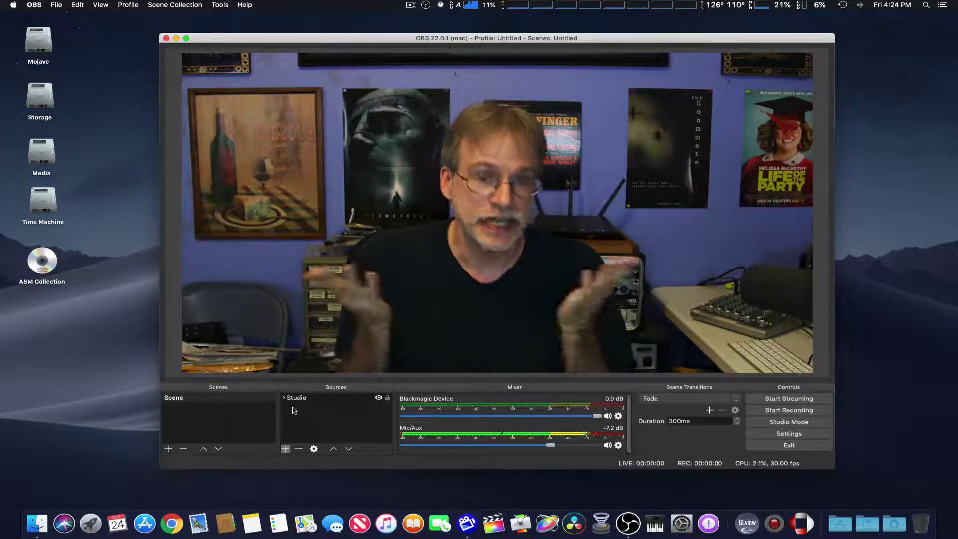
Step: Set a custom red (#ff0000) colour on the Studio group, then collapse and re-expand it
click(284, 398)
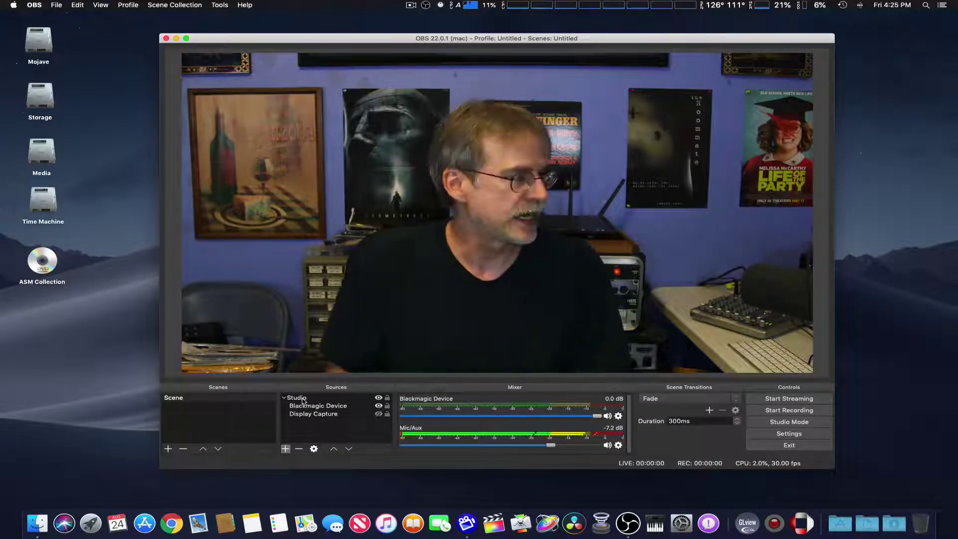
click(303, 399)
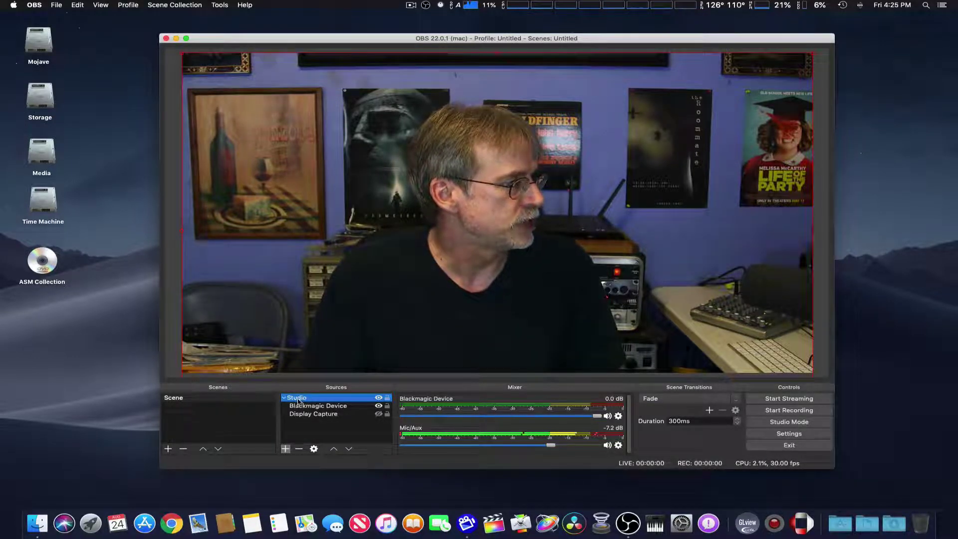
right_click(322, 399)
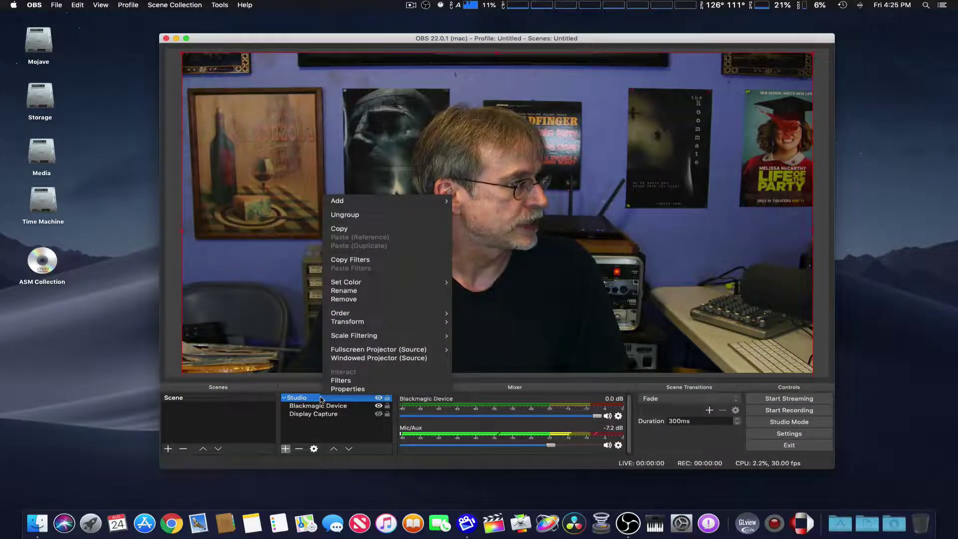
mouse_move(353, 280)
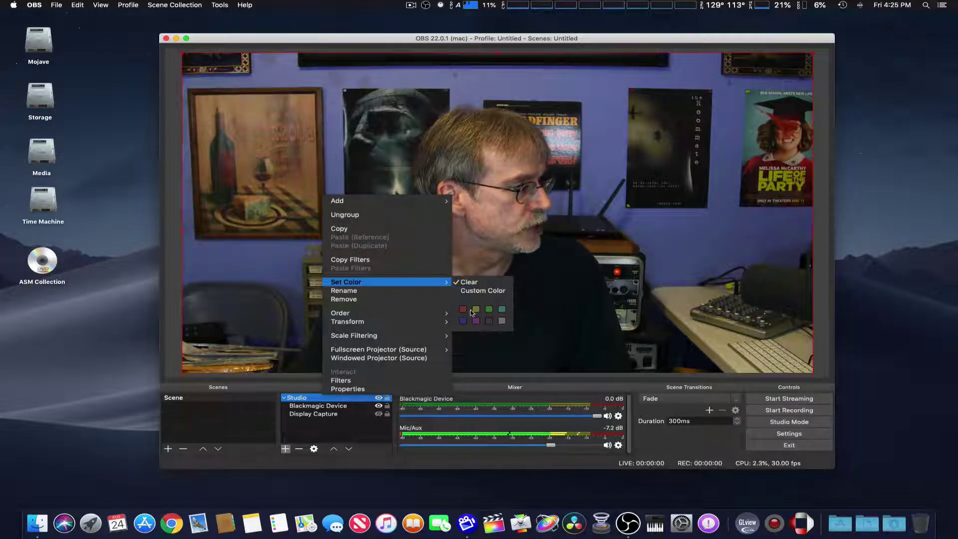
click(483, 290)
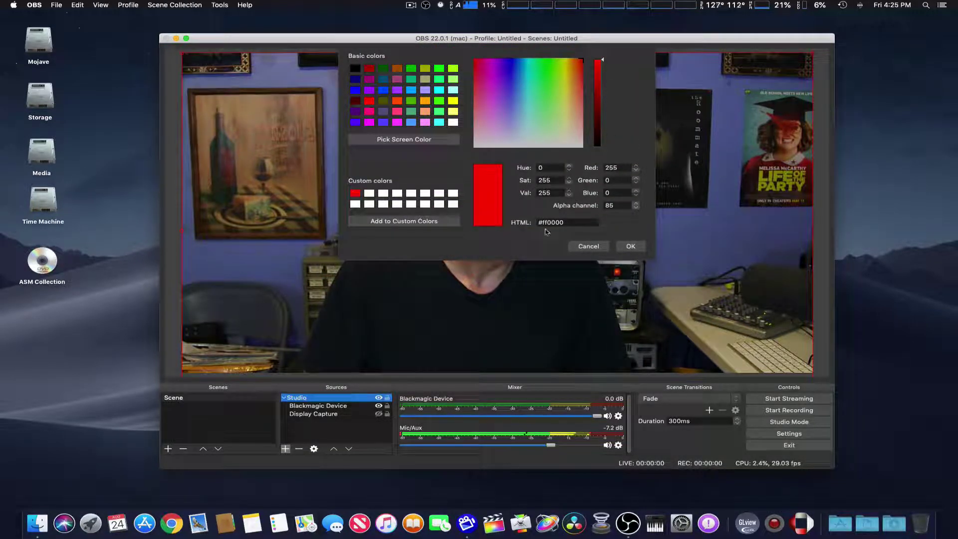
click(628, 247)
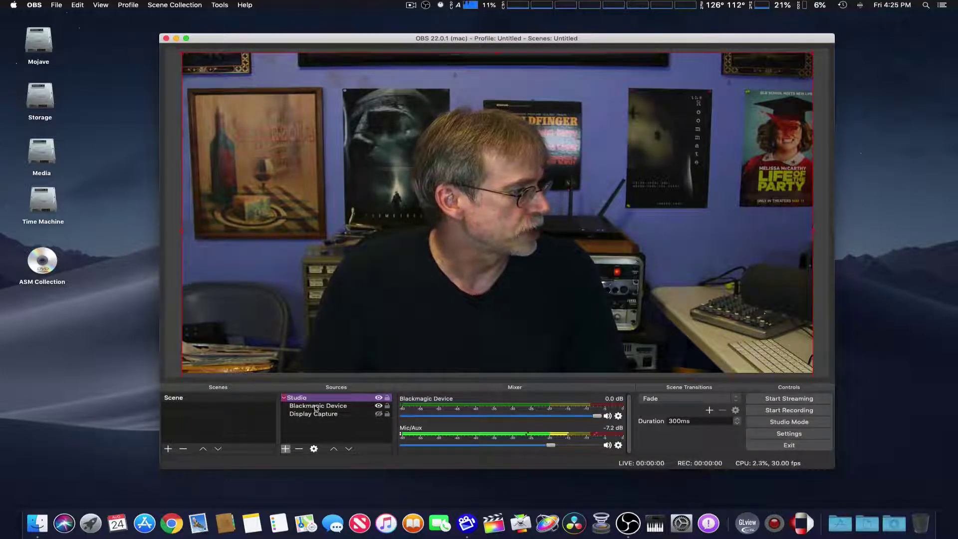
click(284, 399)
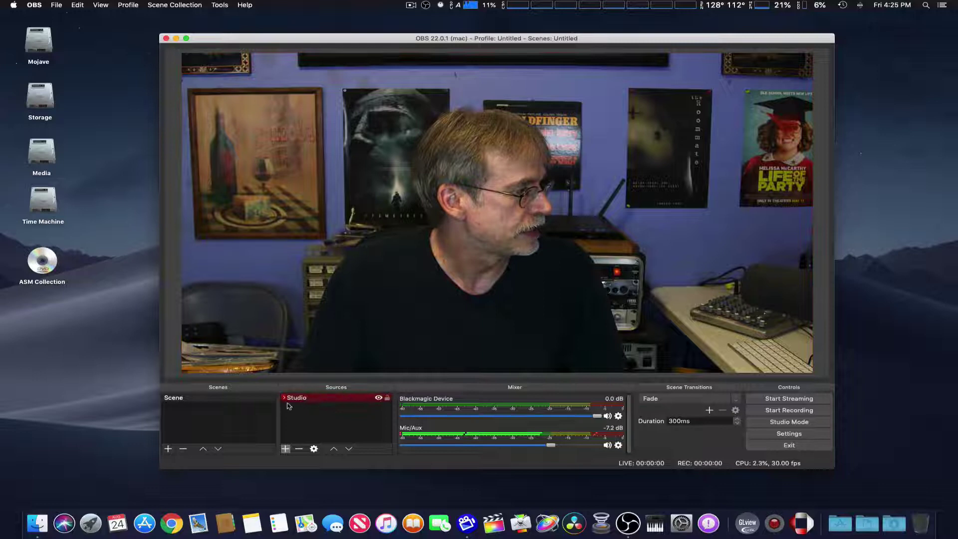
click(283, 398)
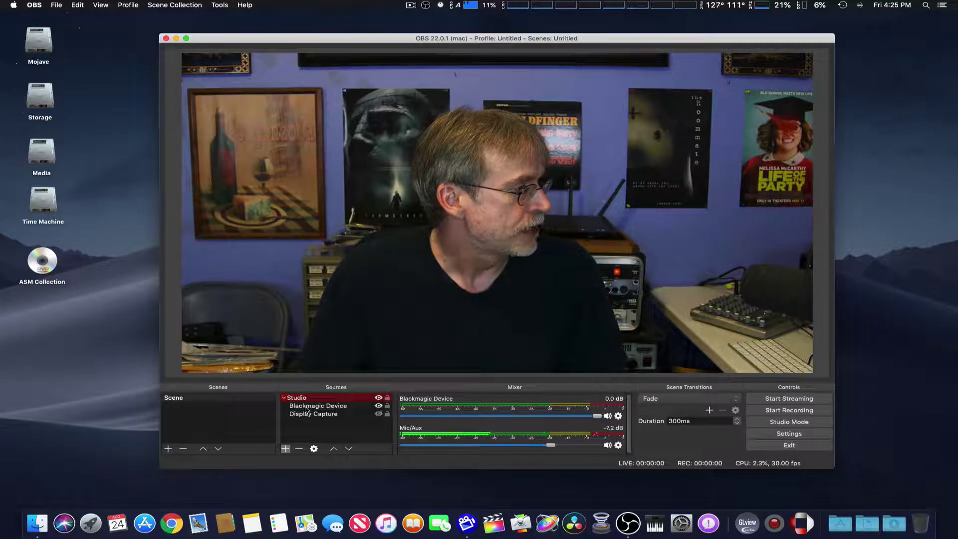
Step: Inspect the Blackmagic Device source's colour options without changing anything
click(306, 406)
right_click(306, 406)
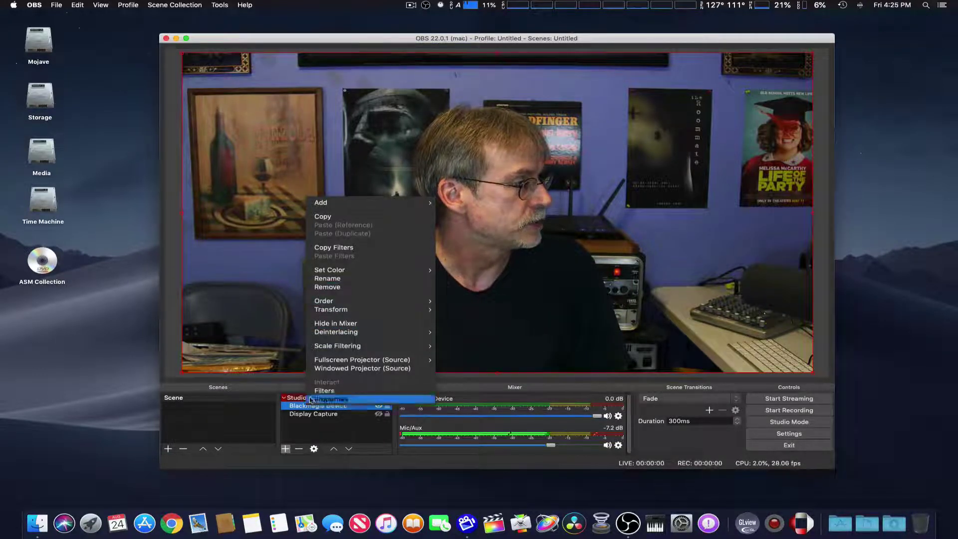
click(296, 408)
right_click(295, 407)
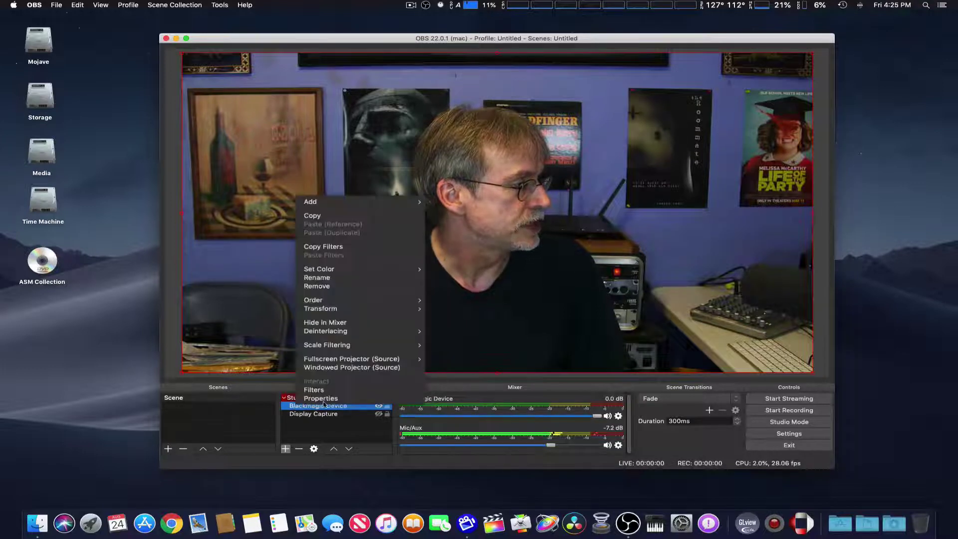
mouse_move(348, 331)
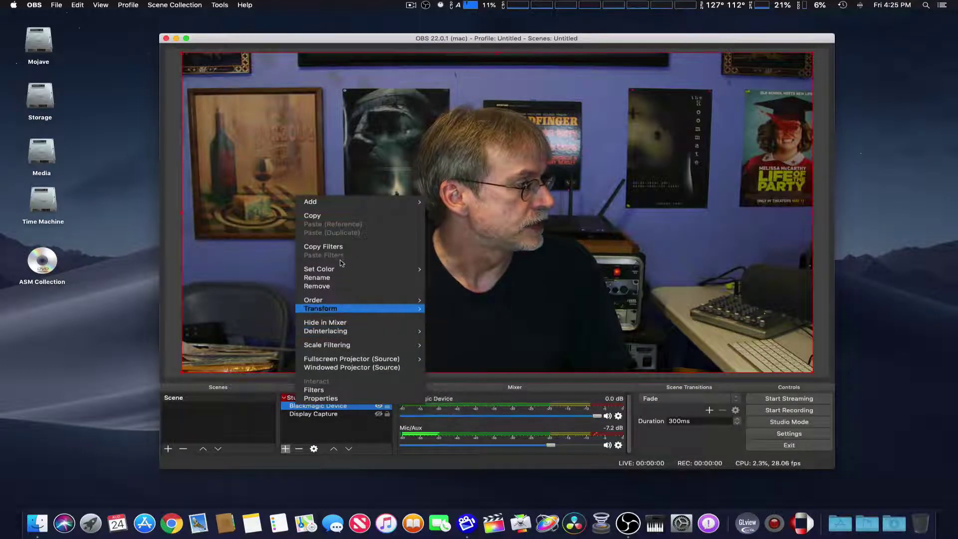
click(315, 417)
Step: Give the Display Capture source a green colour label
click(315, 417)
right_click(315, 417)
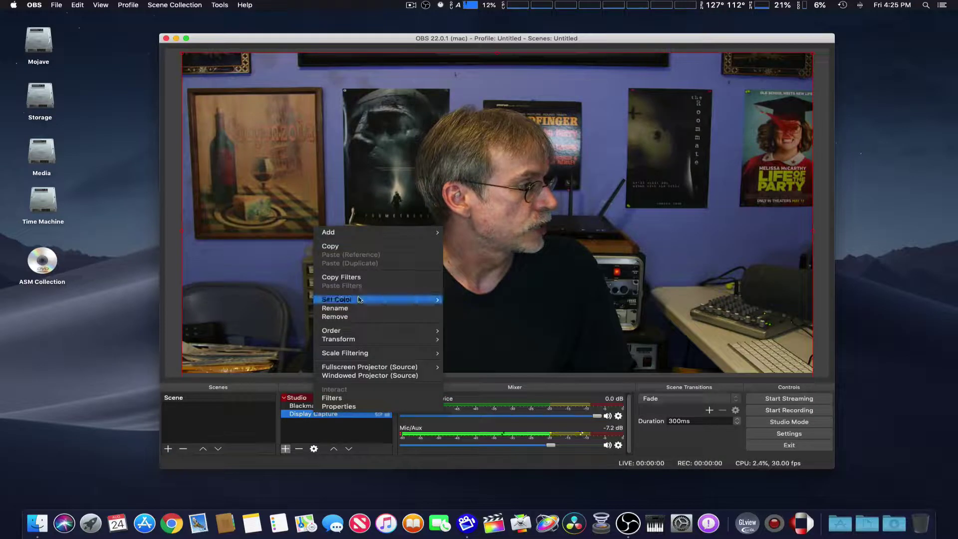
mouse_move(360, 302)
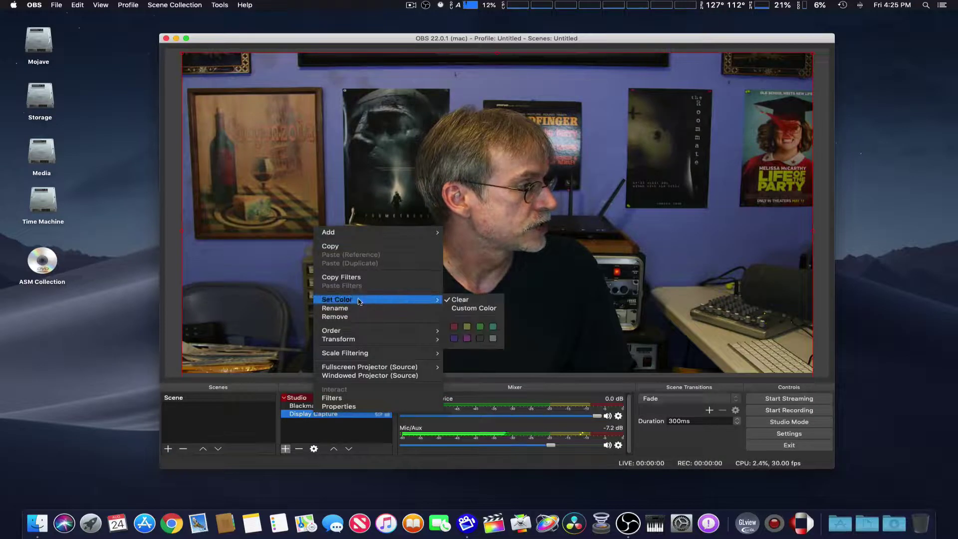
click(480, 327)
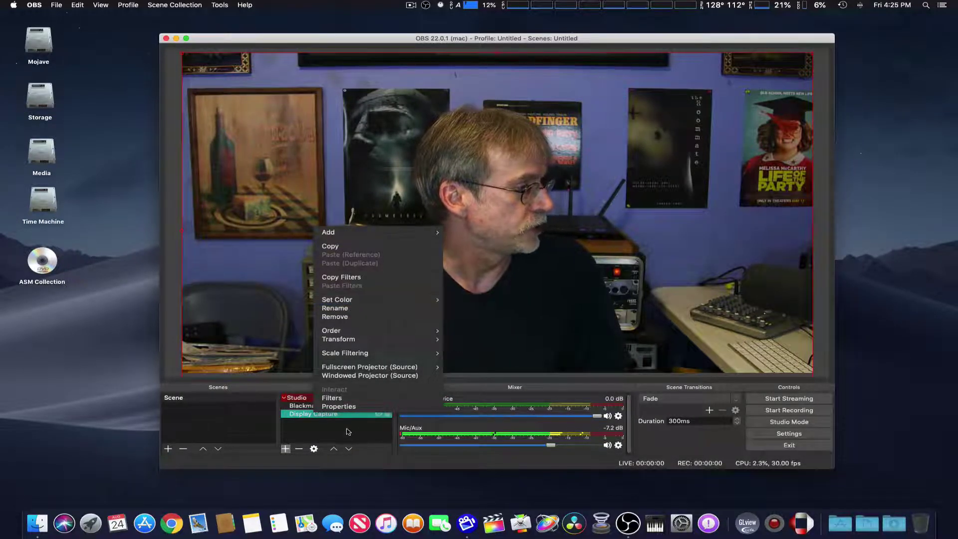
click(349, 431)
Step: Check the source colours by selecting Blackmagic Device, Display Capture, then the Studio group
click(329, 407)
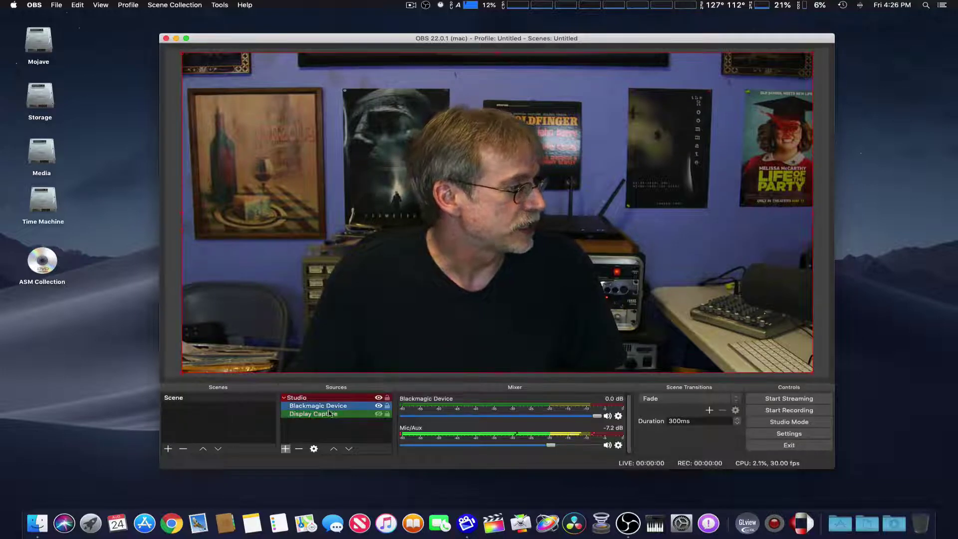
click(327, 416)
click(323, 406)
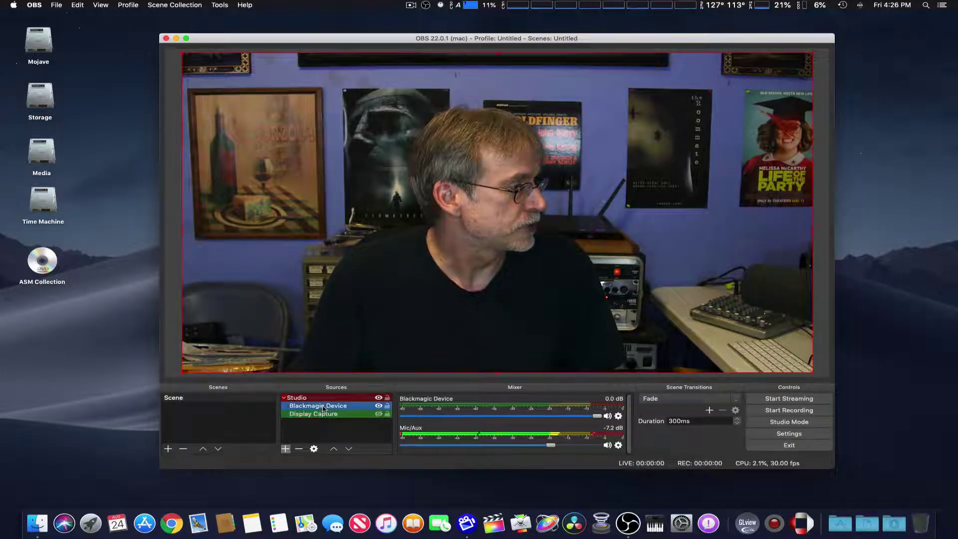
click(288, 399)
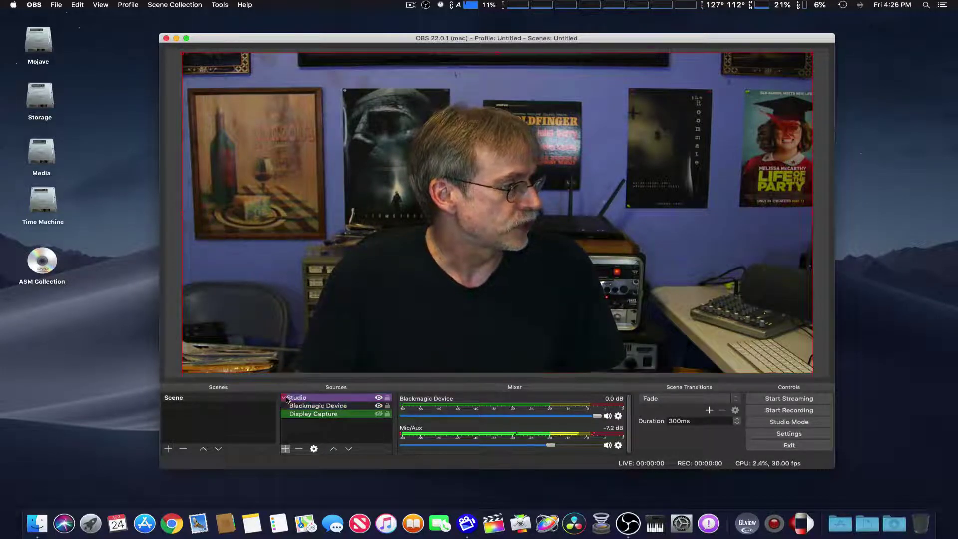
right_click(534, 399)
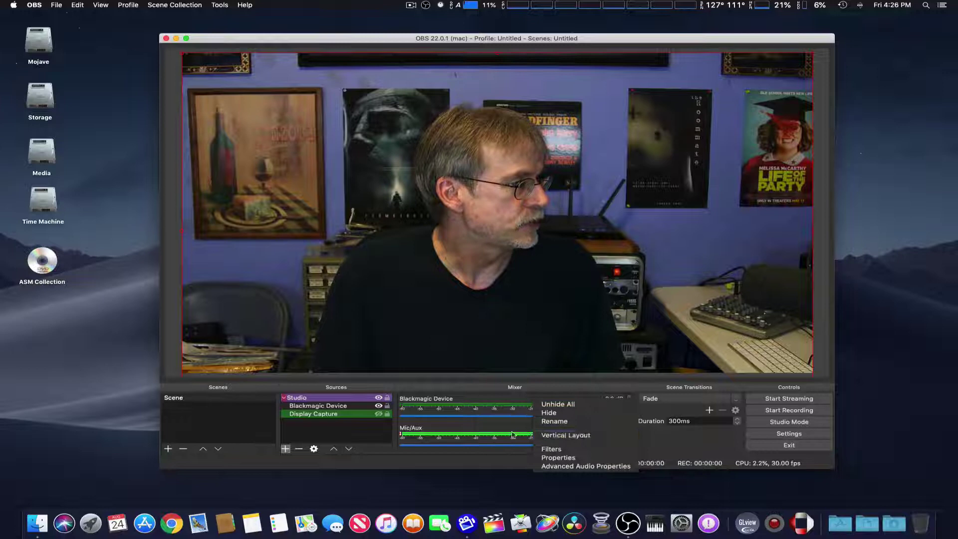
click(485, 425)
right_click(485, 426)
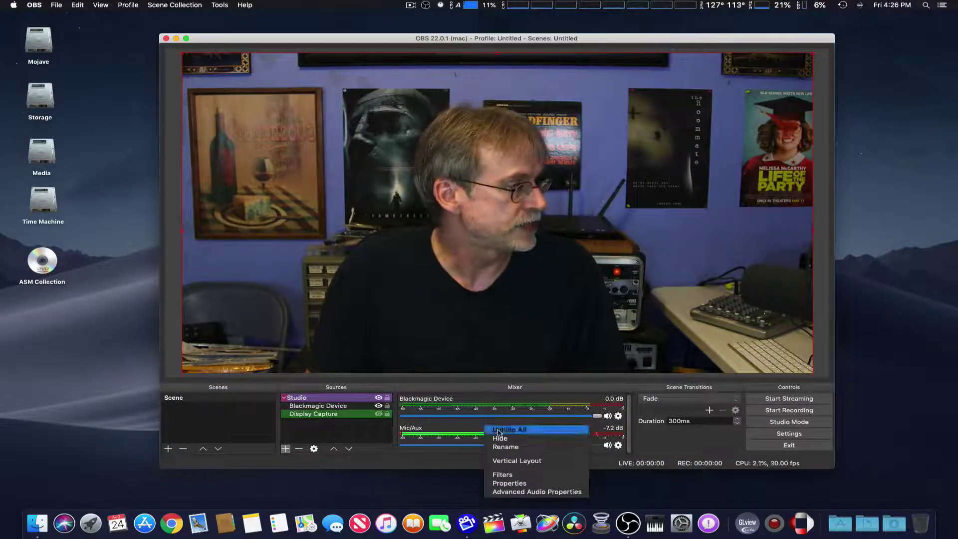
click(528, 461)
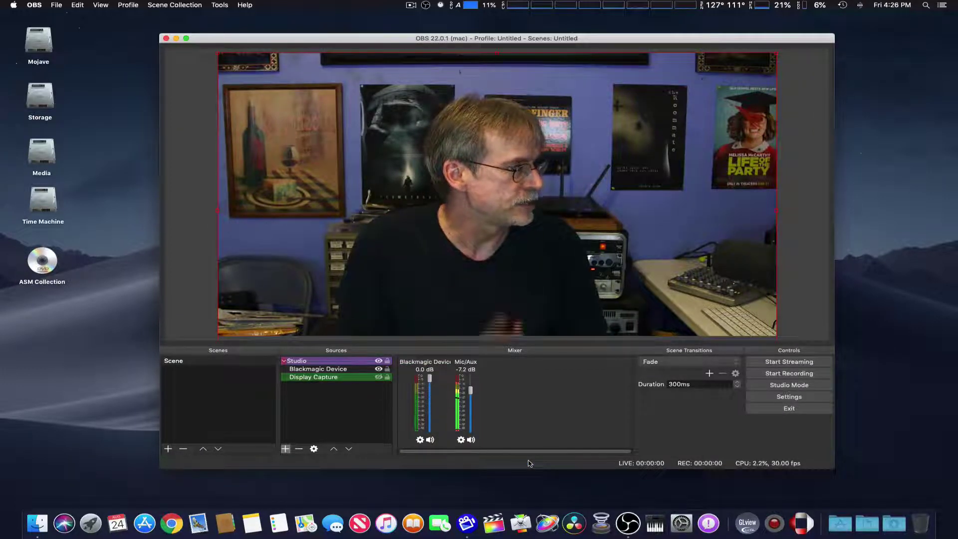
right_click(524, 399)
click(539, 417)
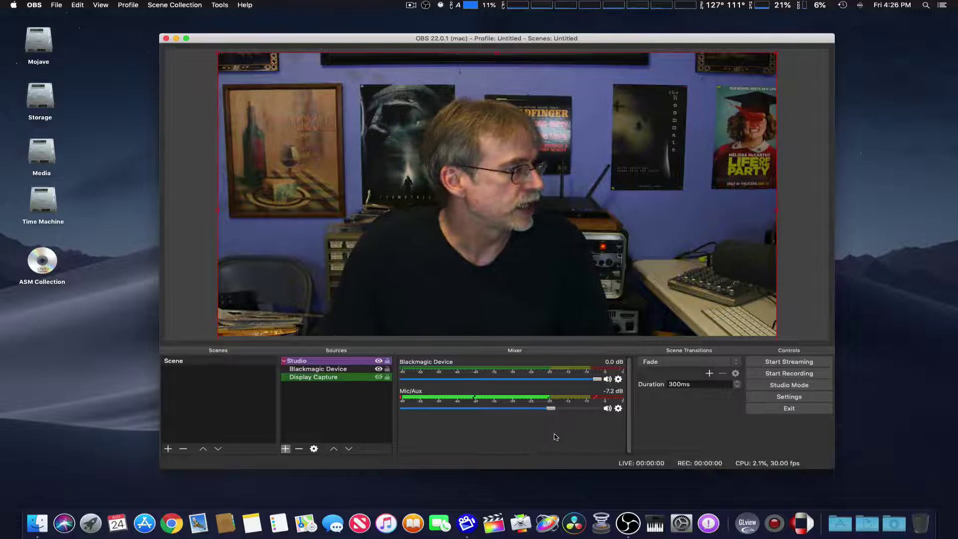
Step: Add a Browser source with default settings and scale it down into the top-left corner
click(285, 448)
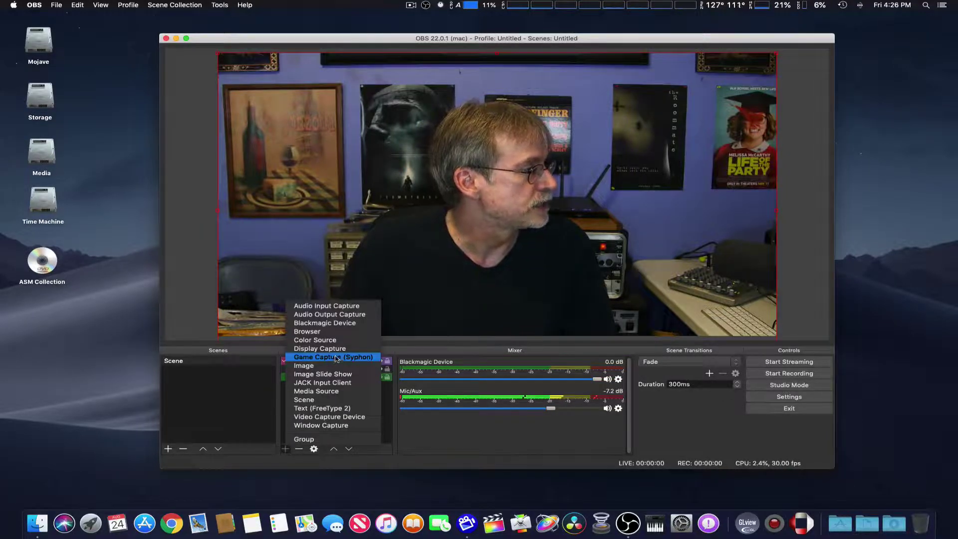
click(329, 332)
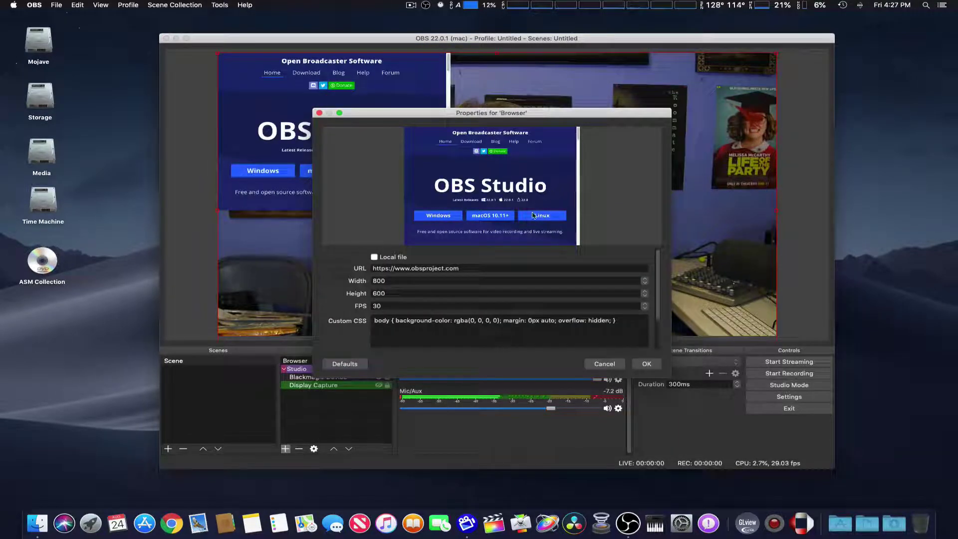
click(646, 363)
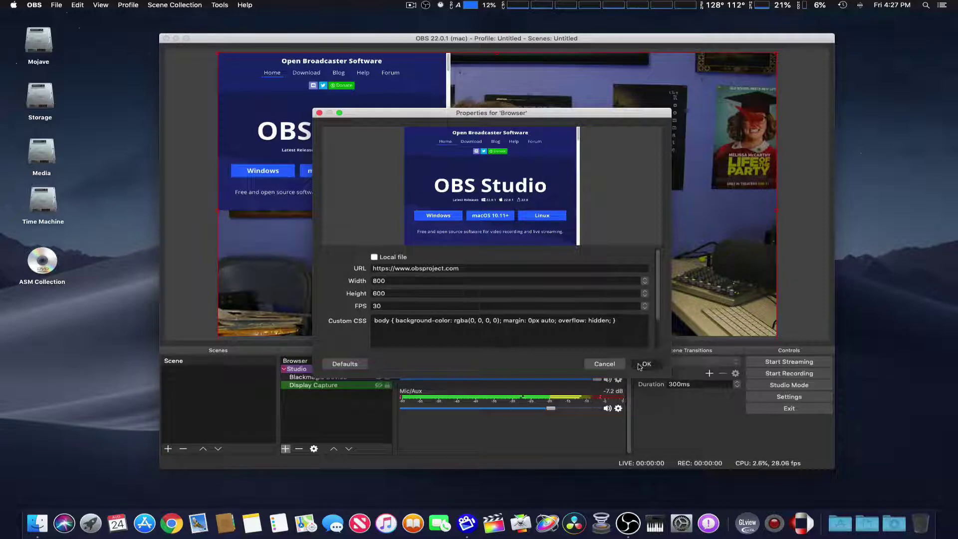
click(449, 209)
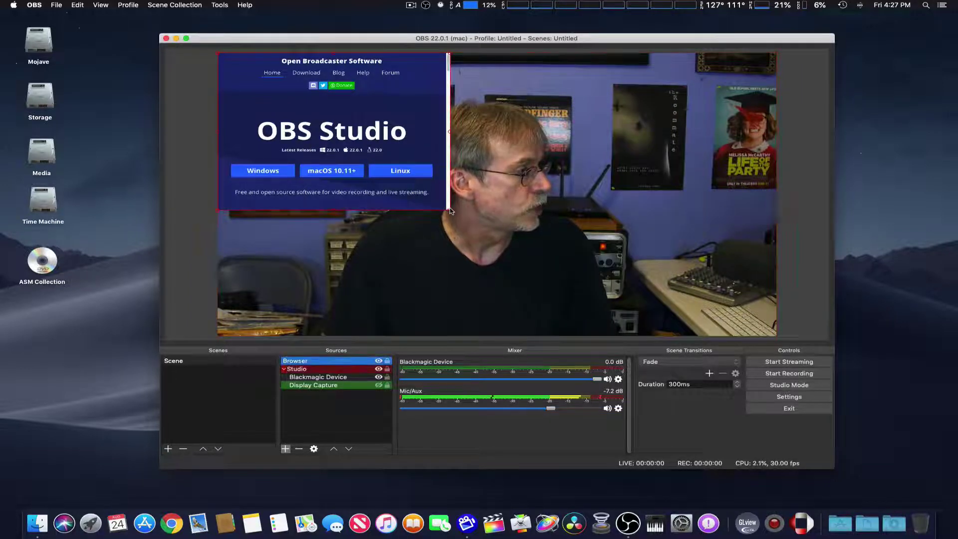
drag(449, 210, 399, 157)
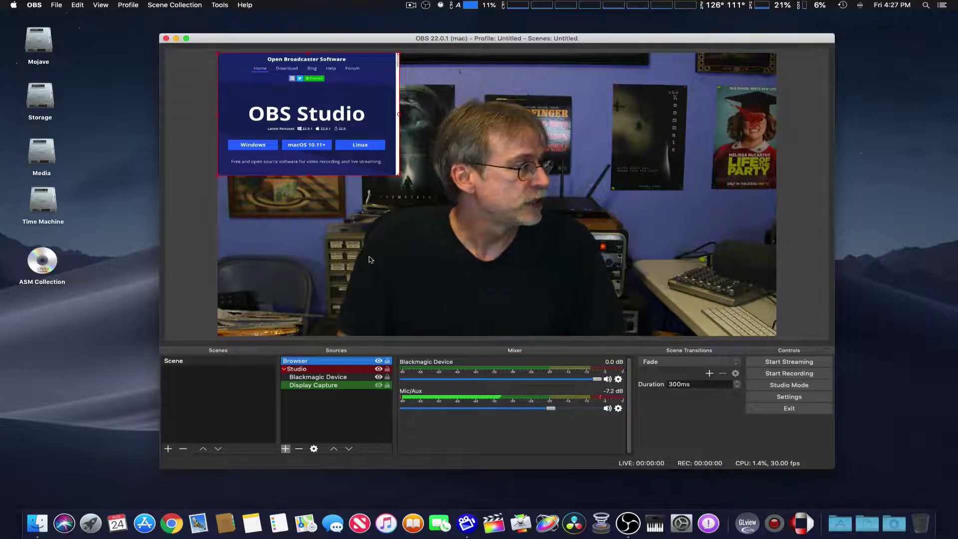
Step: Hide the Browser source, then review the Advanced settings page and cancel without saving
click(378, 361)
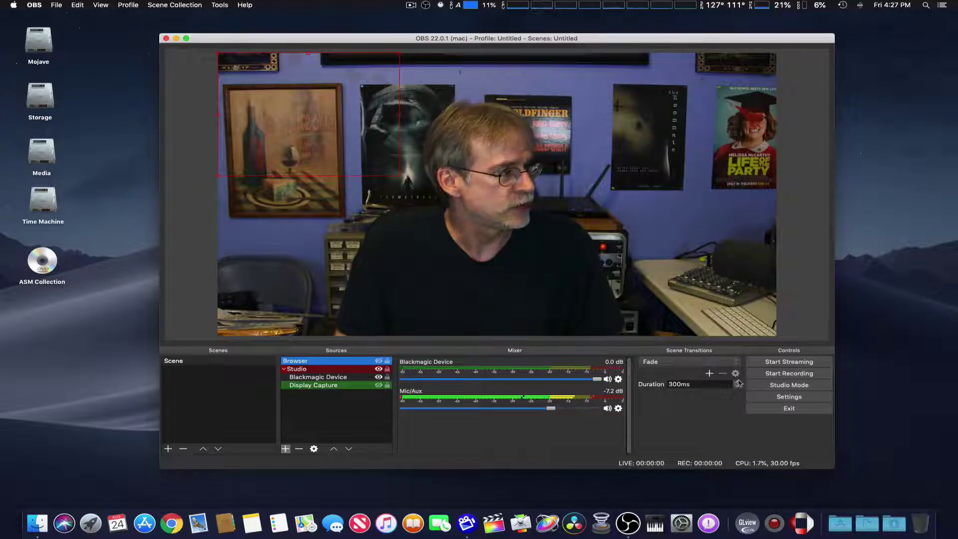
click(773, 395)
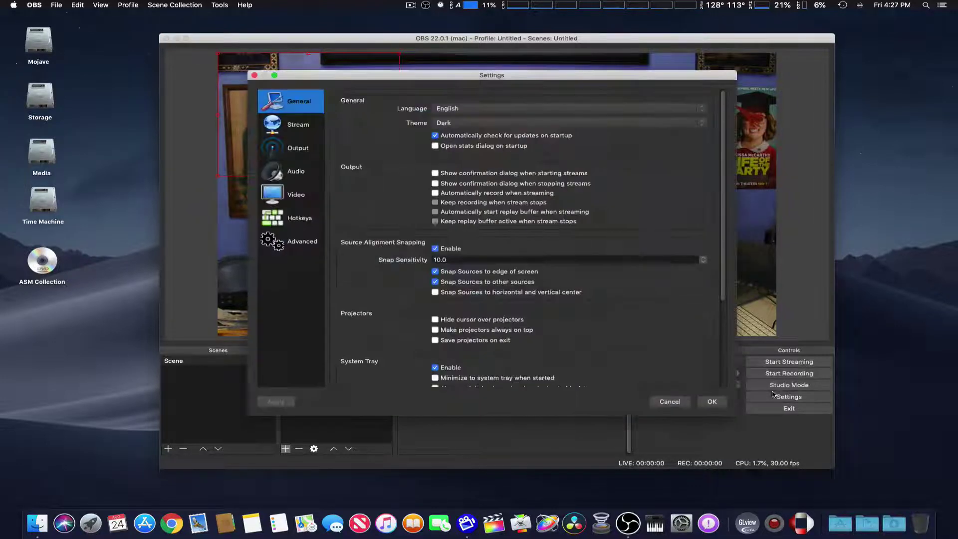
click(303, 243)
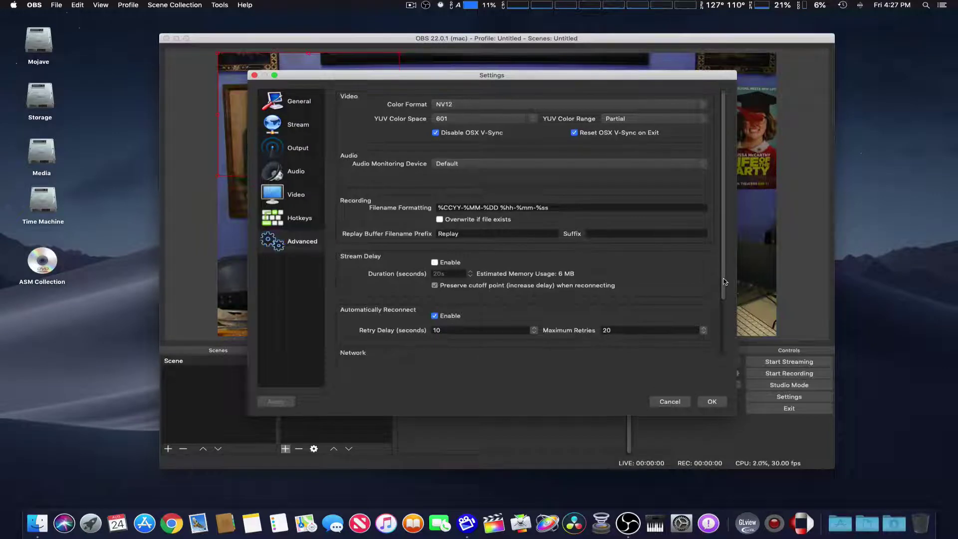
drag(724, 270, 726, 339)
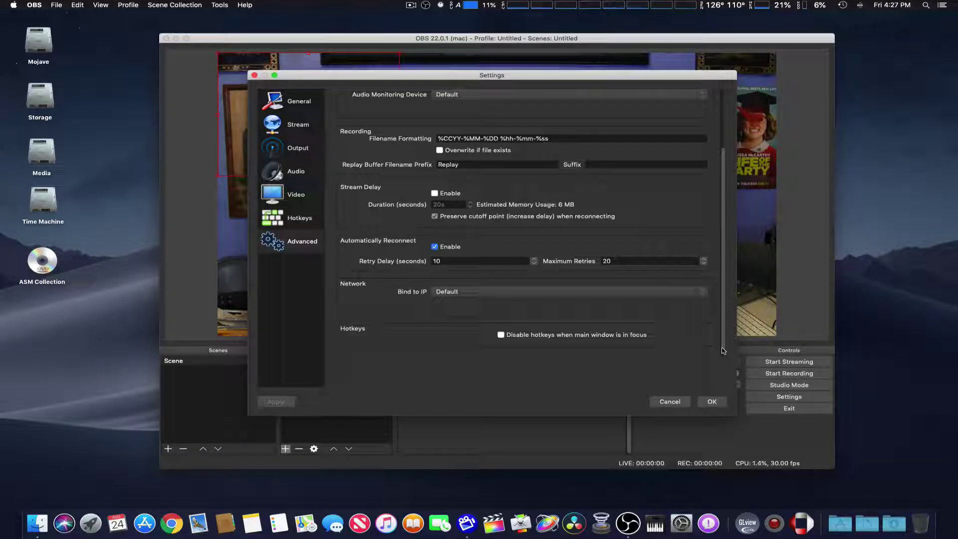
click(669, 401)
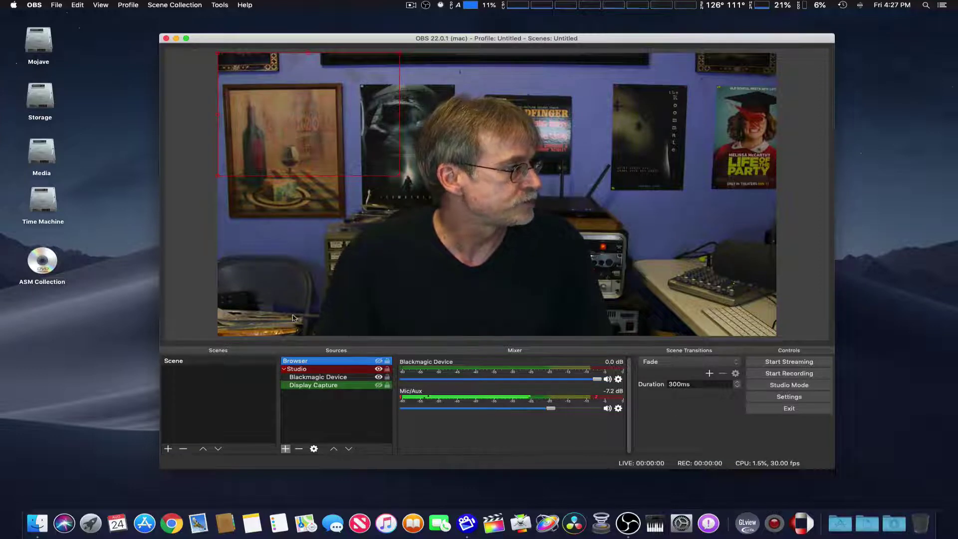
click(273, 318)
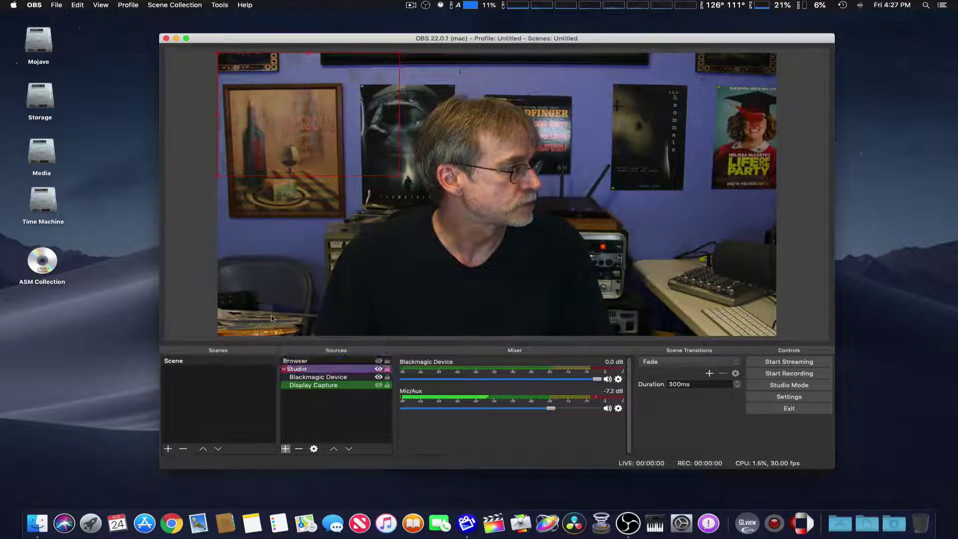
click(204, 330)
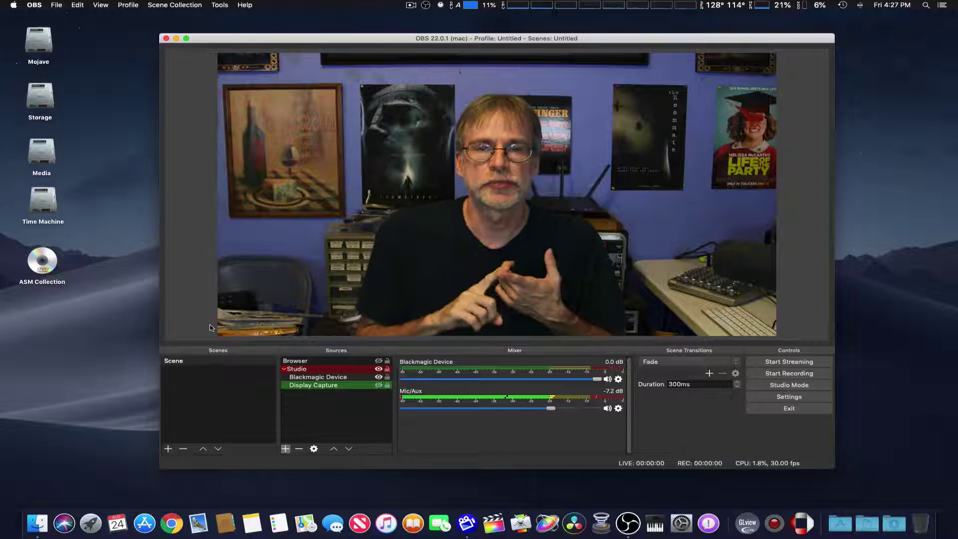